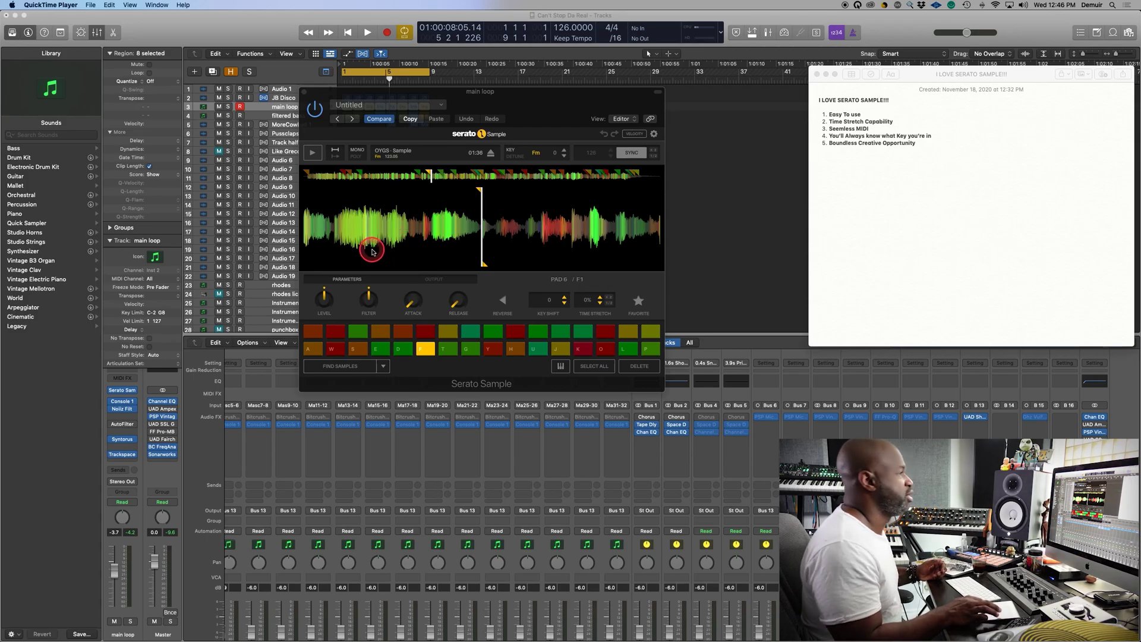
click(783, 34)
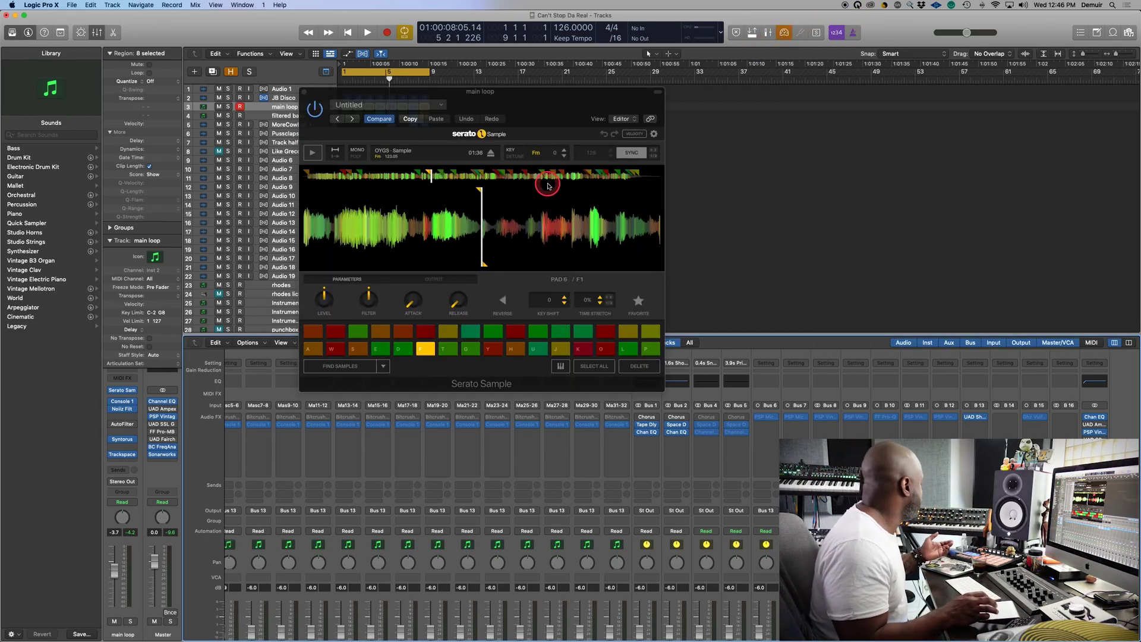
Audition the chops on pads 7, 15, 11 and others from the keyboard.
key(d)
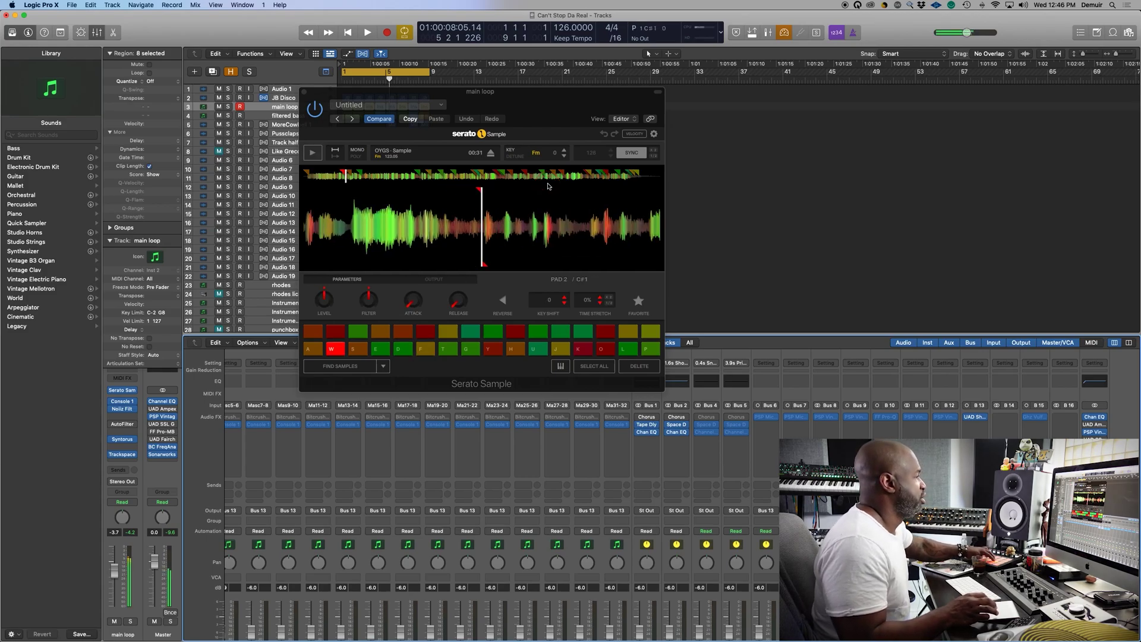
key(t)
key(s)
key(t)
key(j)
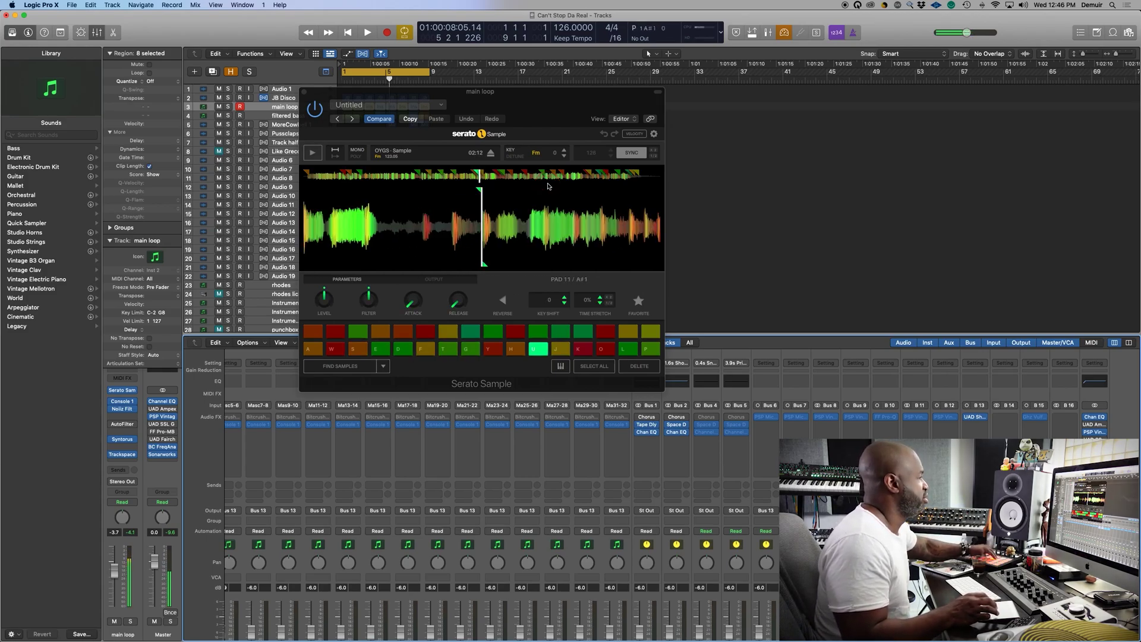
key(h)
key(l)
key(u)
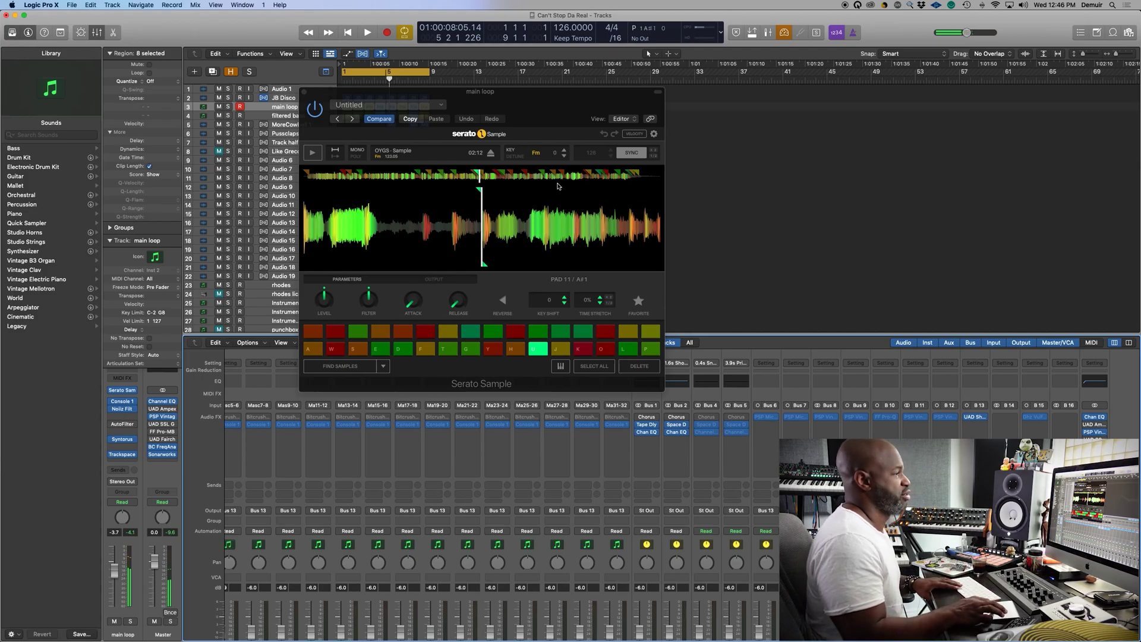
Start project playback in Logic and trigger chopped pads along with it.
click(495, 214)
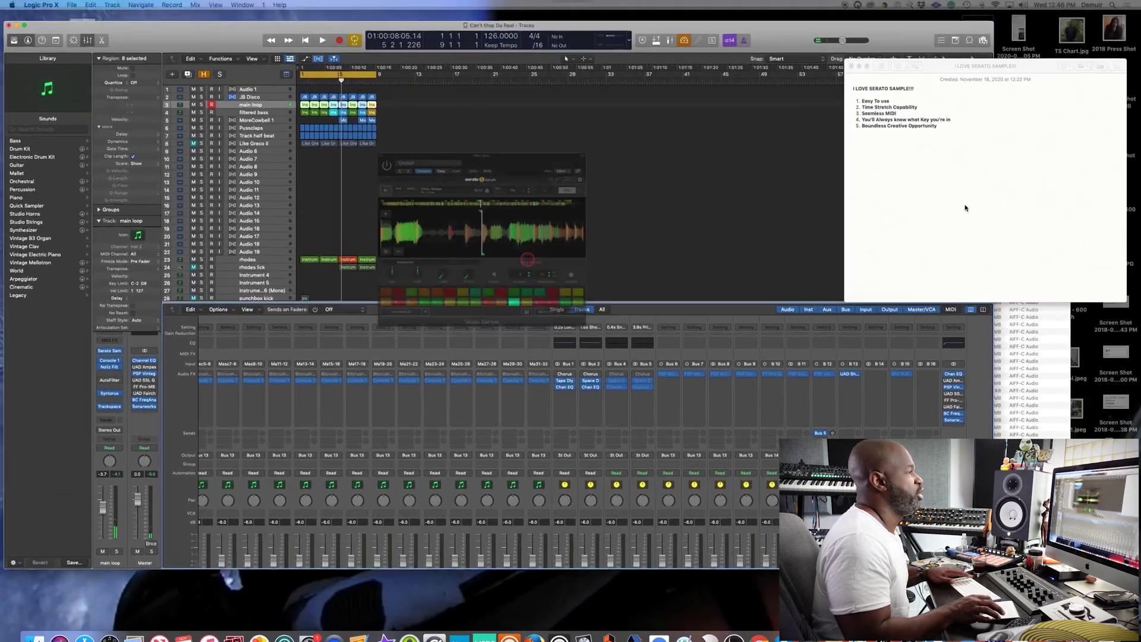
click(684, 162)
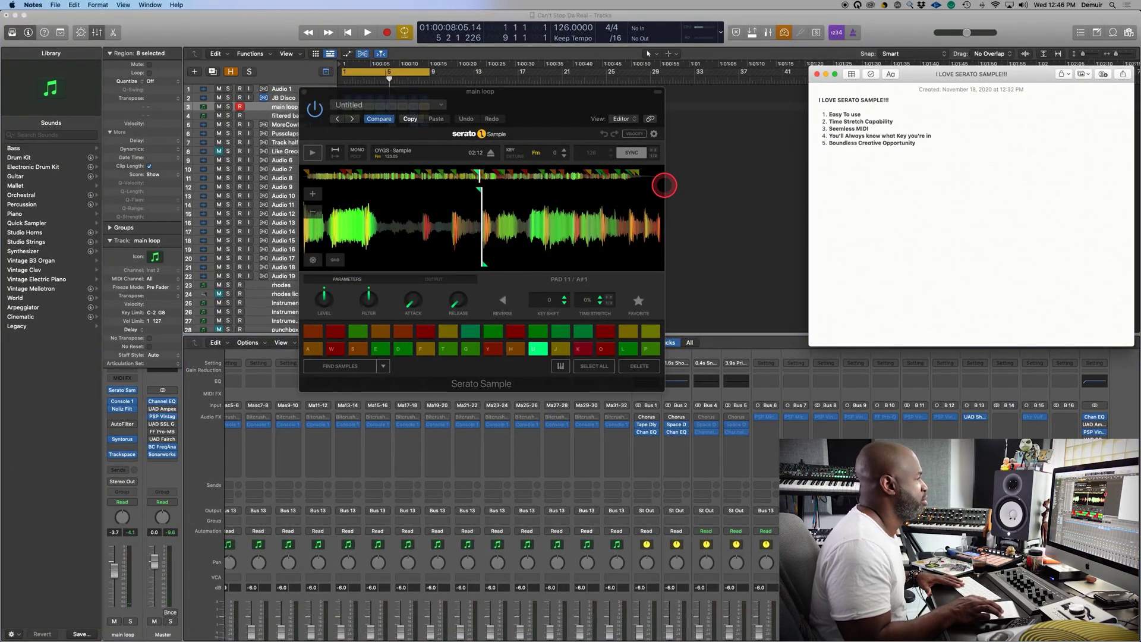
click(709, 224)
key(space)
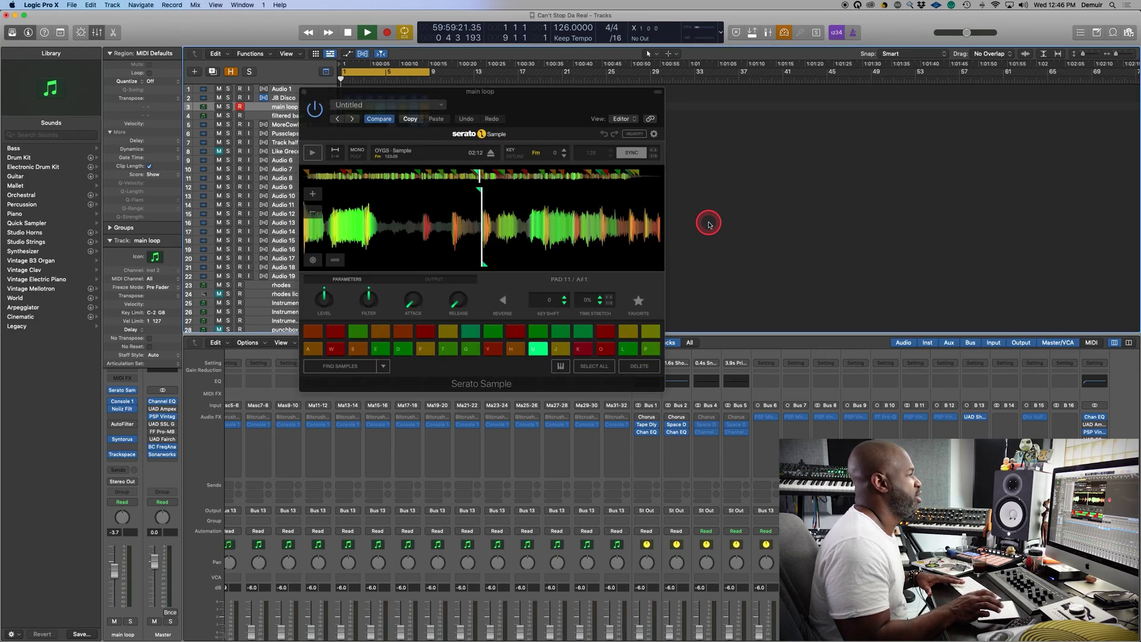
key(d)
key(f)
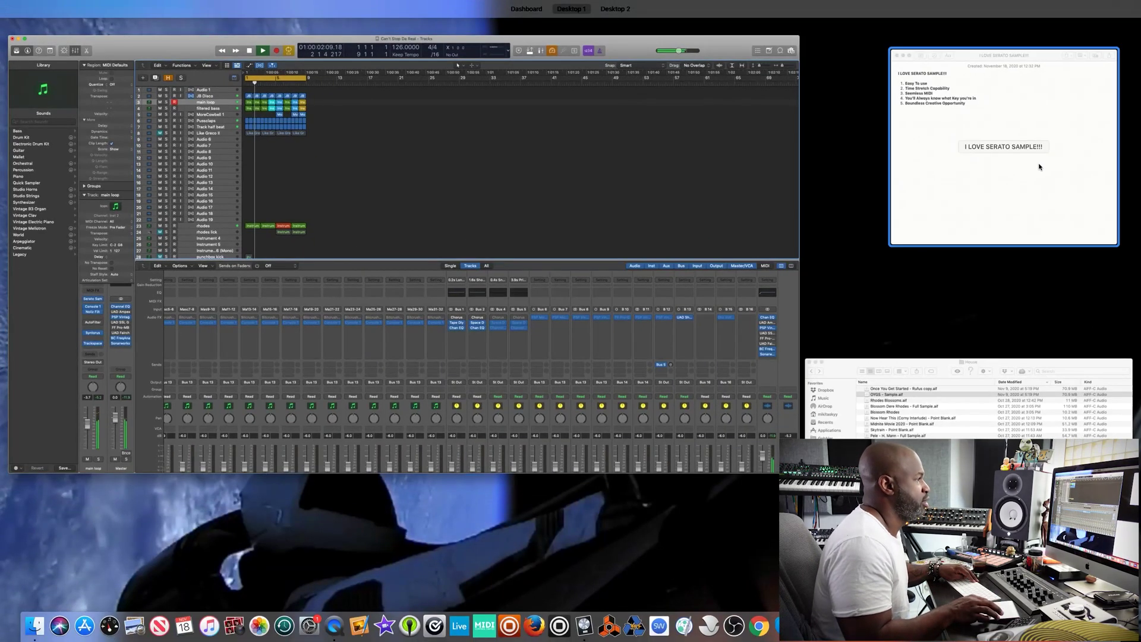
Move the Serato Sample window right and mute the main loop track.
click(1040, 163)
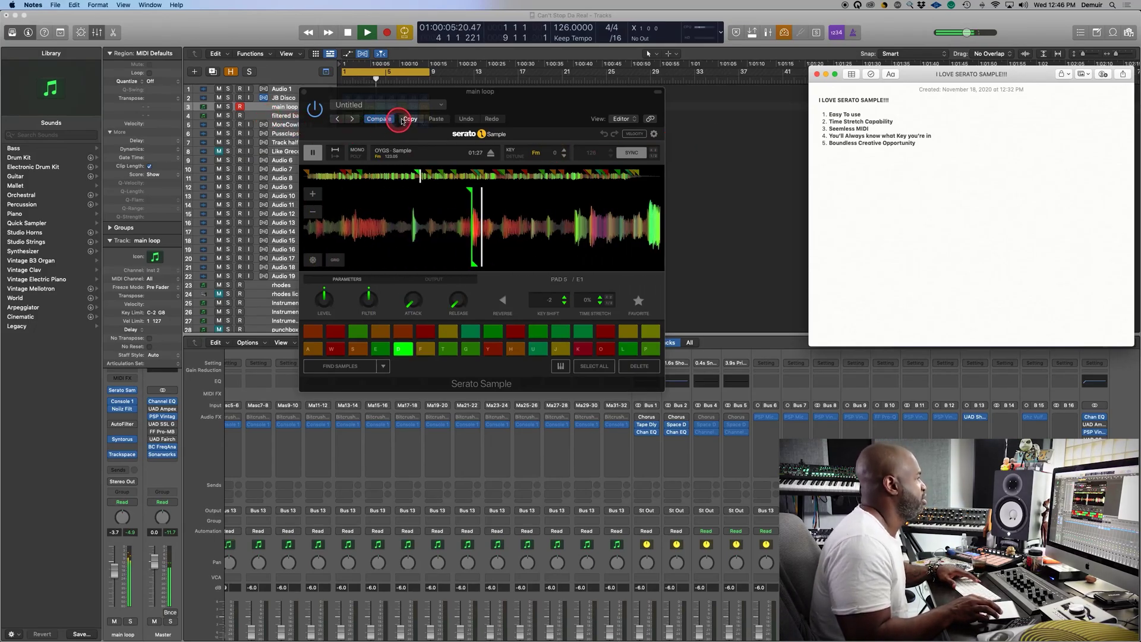
drag(469, 95, 588, 90)
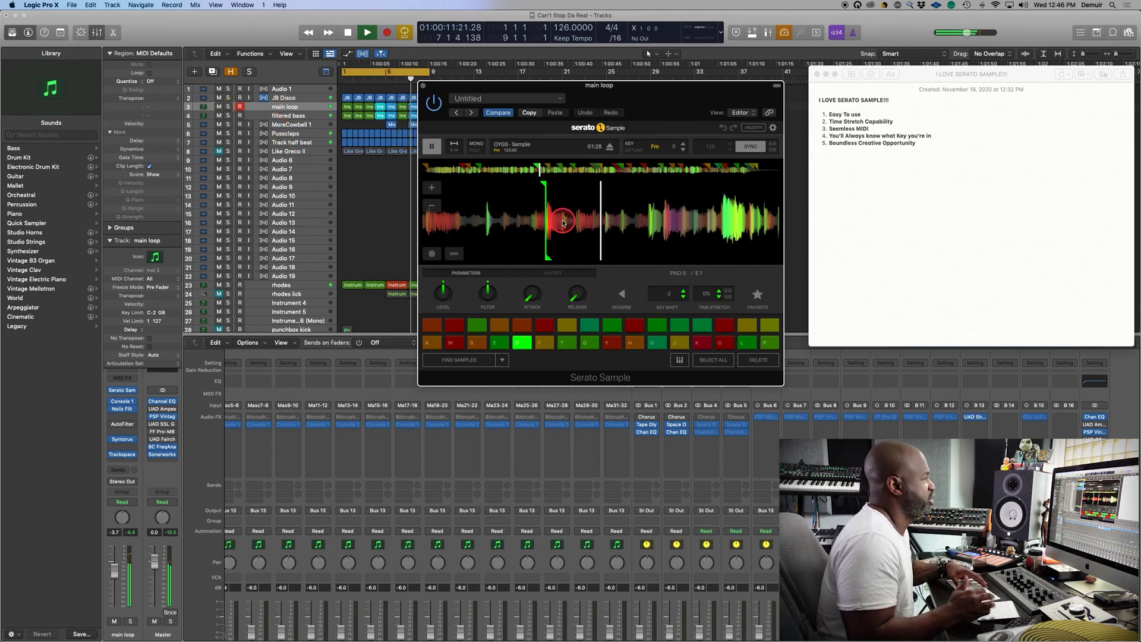
click(219, 107)
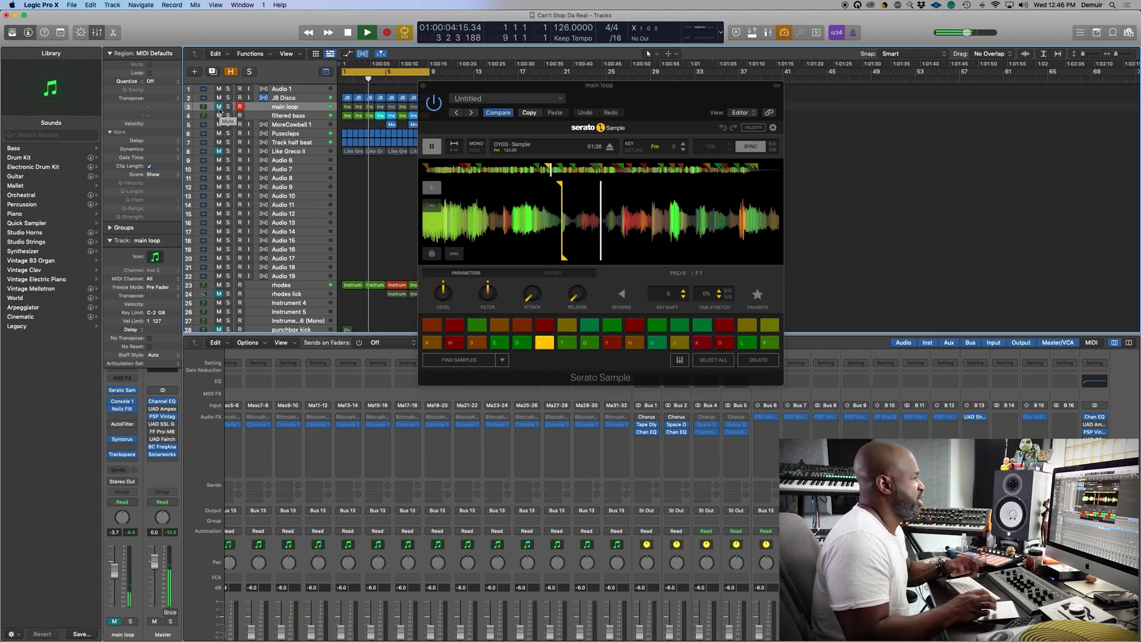
Bring the Notes list forward beside Logic using Mission Control.
click(666, 230)
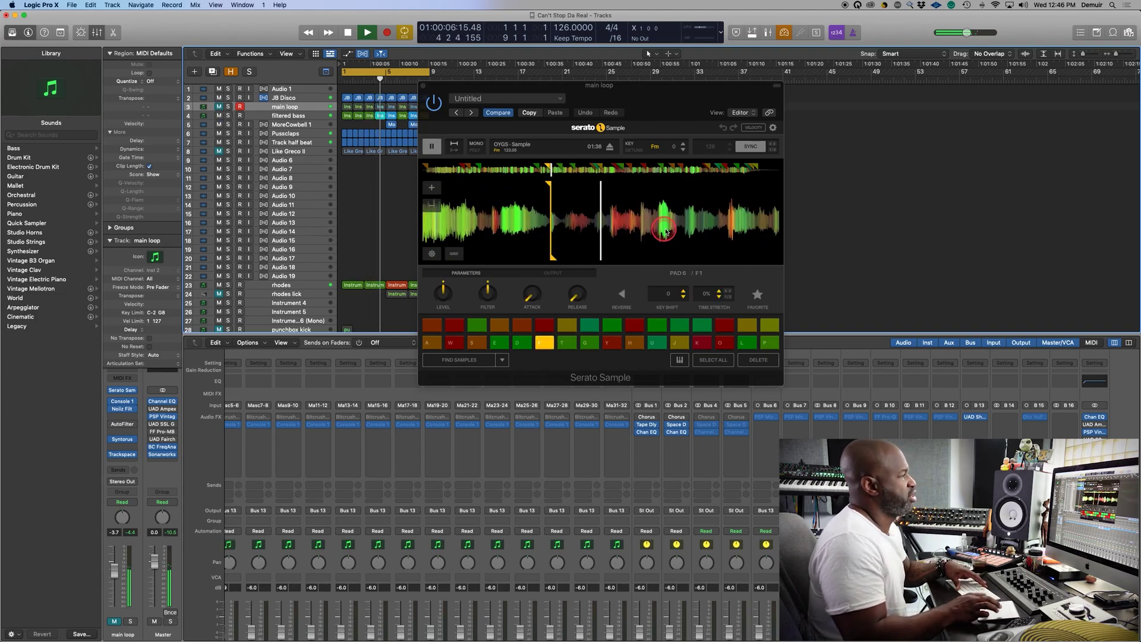
key(ctrl+Up)
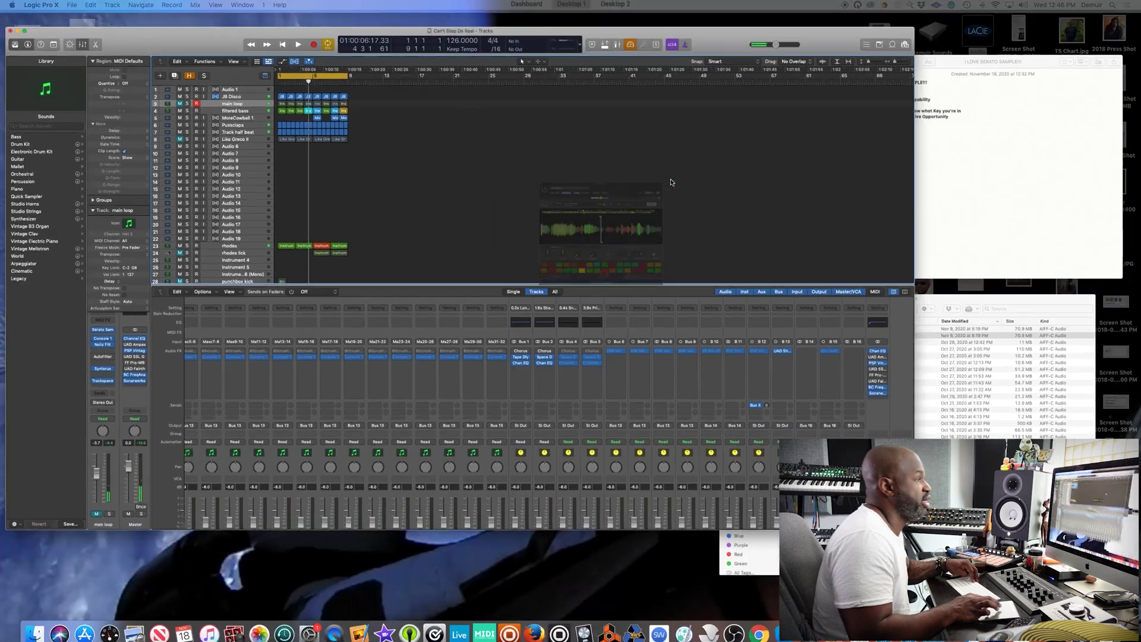
click(957, 158)
click(629, 251)
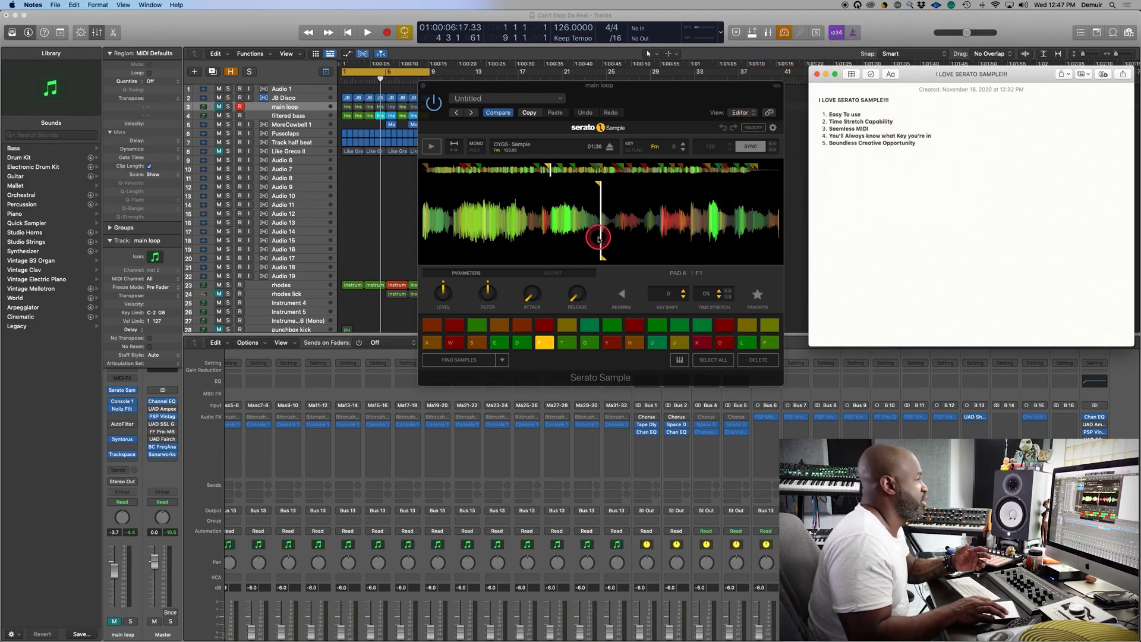
Toggle Serato Sample's SYNC off to hear 123.05 BPM, then on to follow 126 BPM.
click(746, 147)
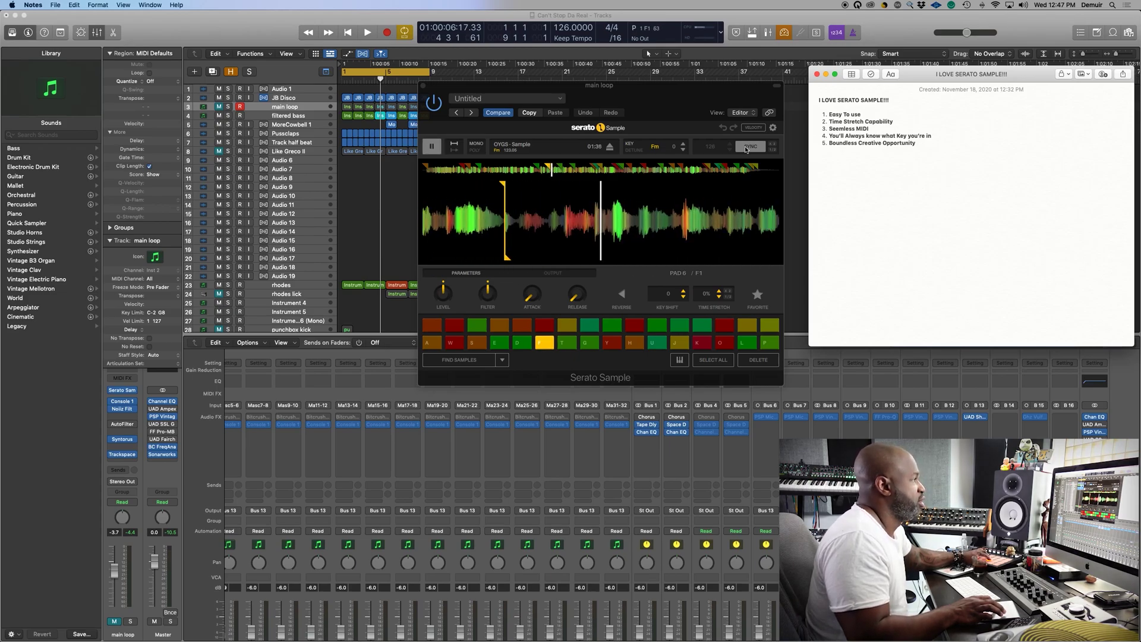
click(208, 112)
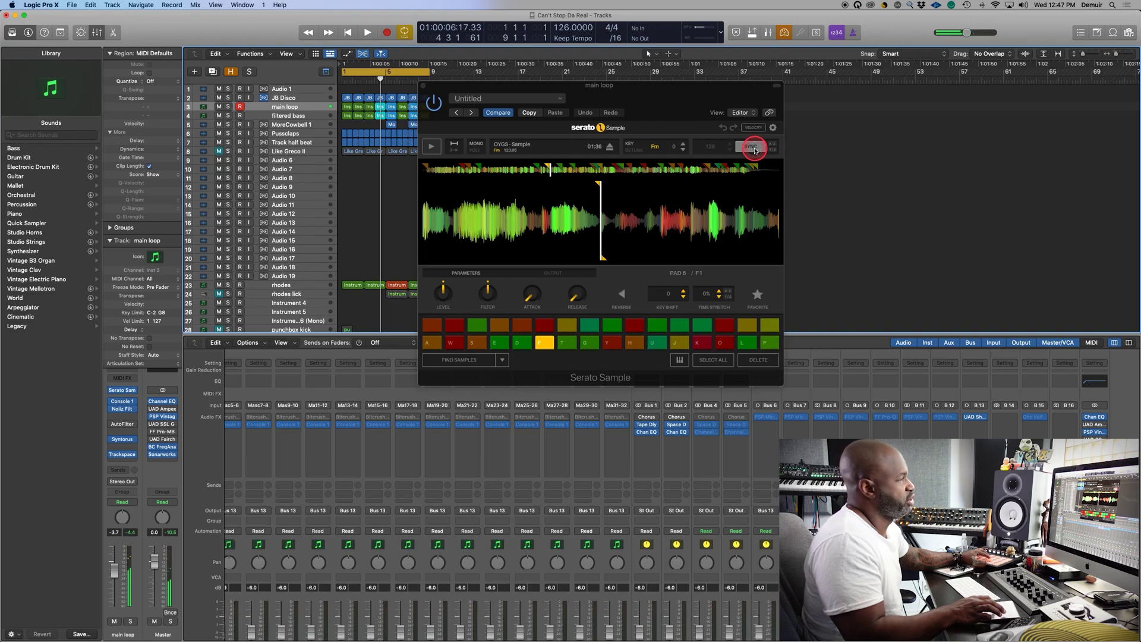
click(754, 148)
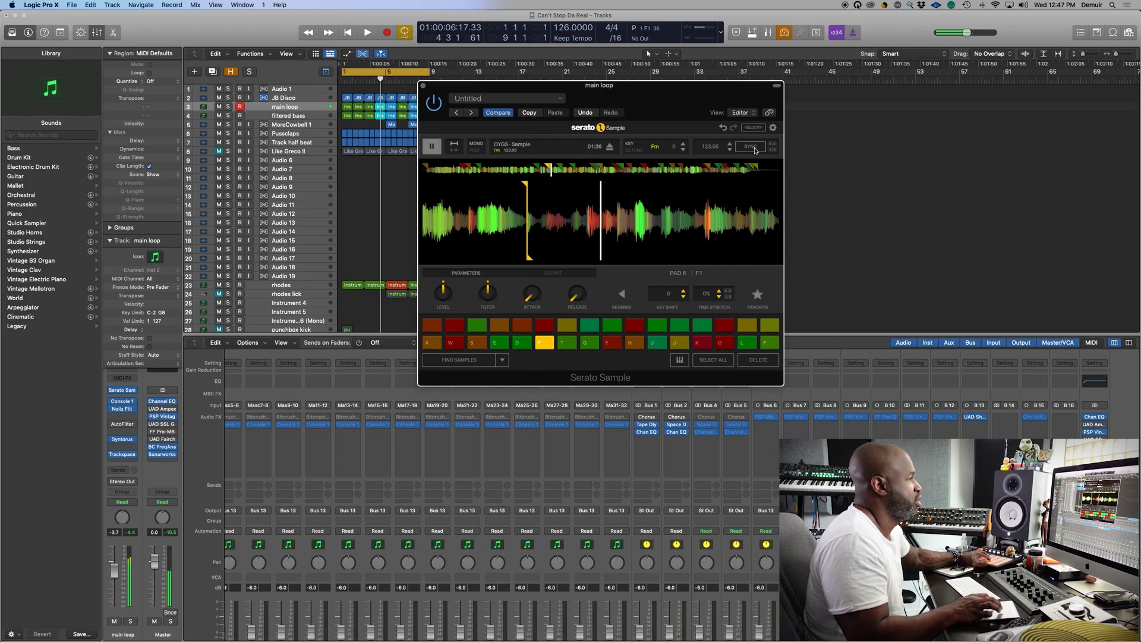
click(753, 147)
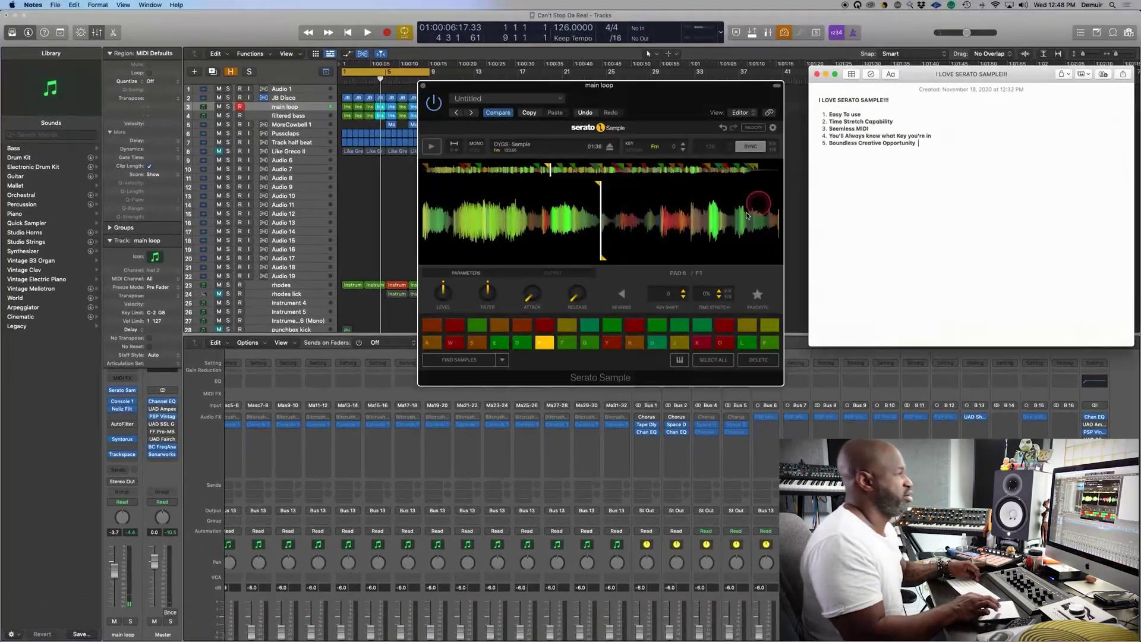
click(683, 200)
click(571, 251)
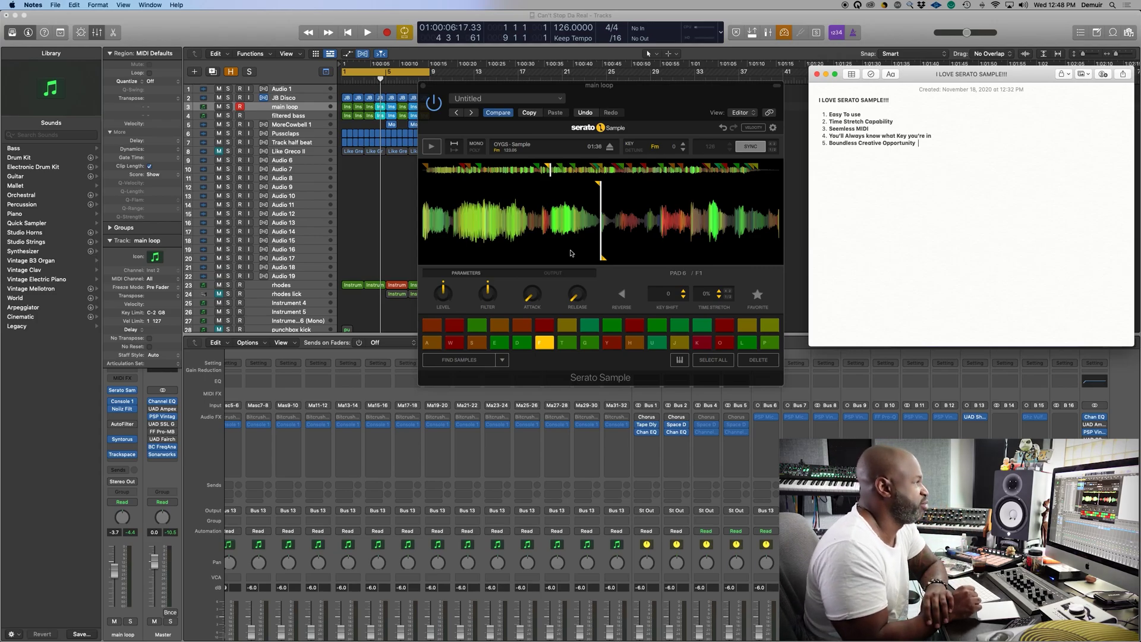
Click around the screen to bring Logic and Serato Sample back into focus.
click(530, 239)
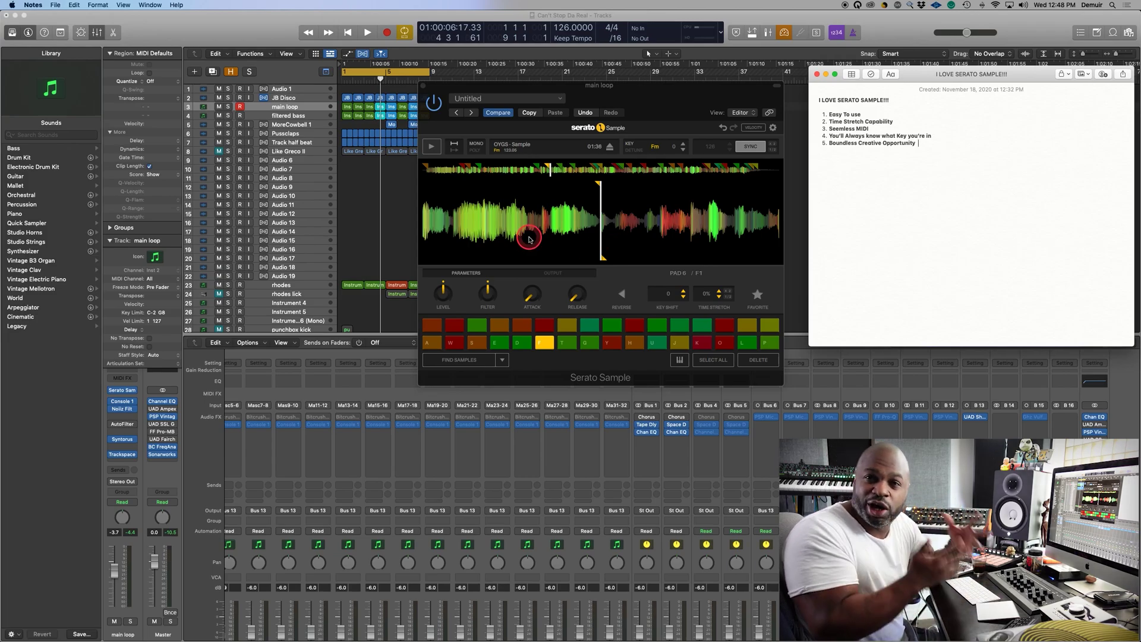
click(373, 296)
click(462, 255)
click(454, 147)
click(481, 188)
click(436, 230)
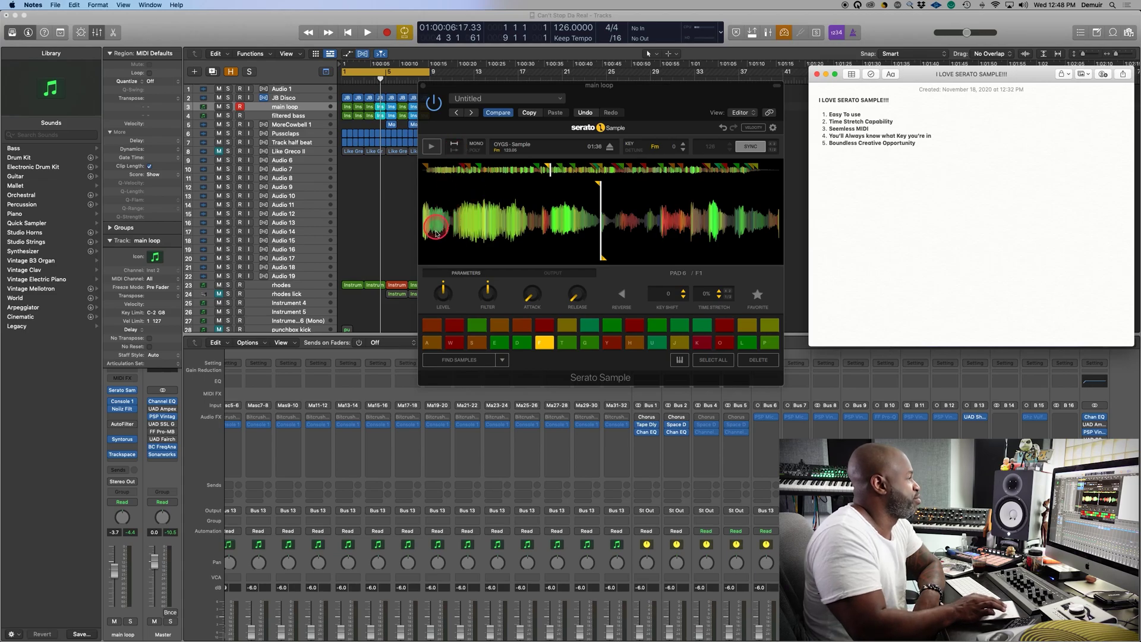
click(441, 250)
click(662, 212)
click(623, 209)
click(646, 215)
click(455, 245)
click(437, 256)
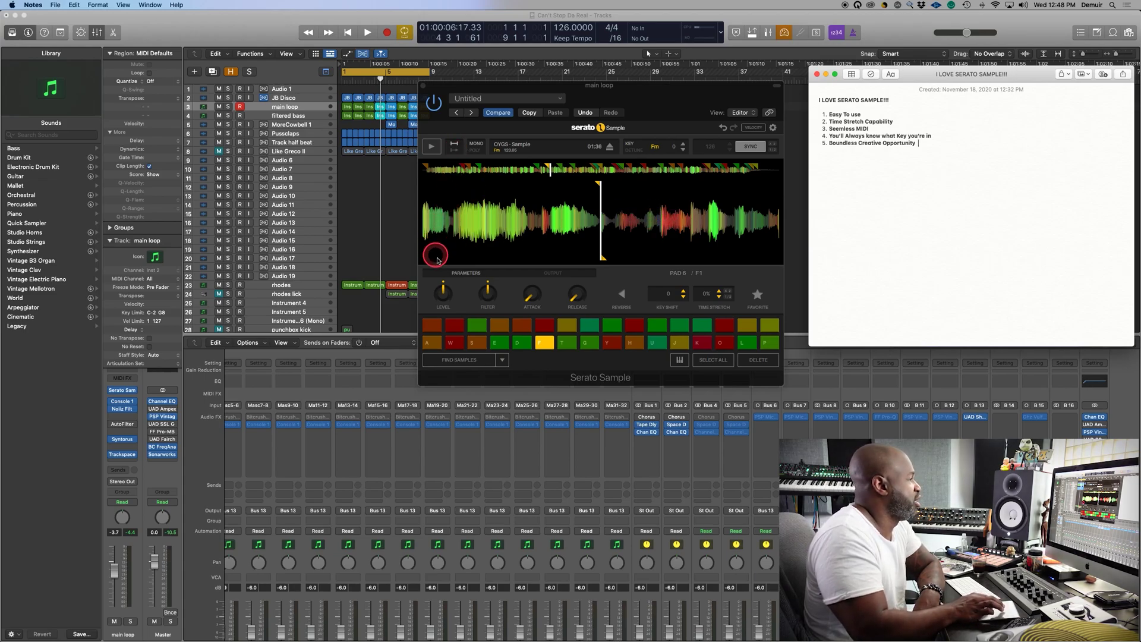
click(448, 240)
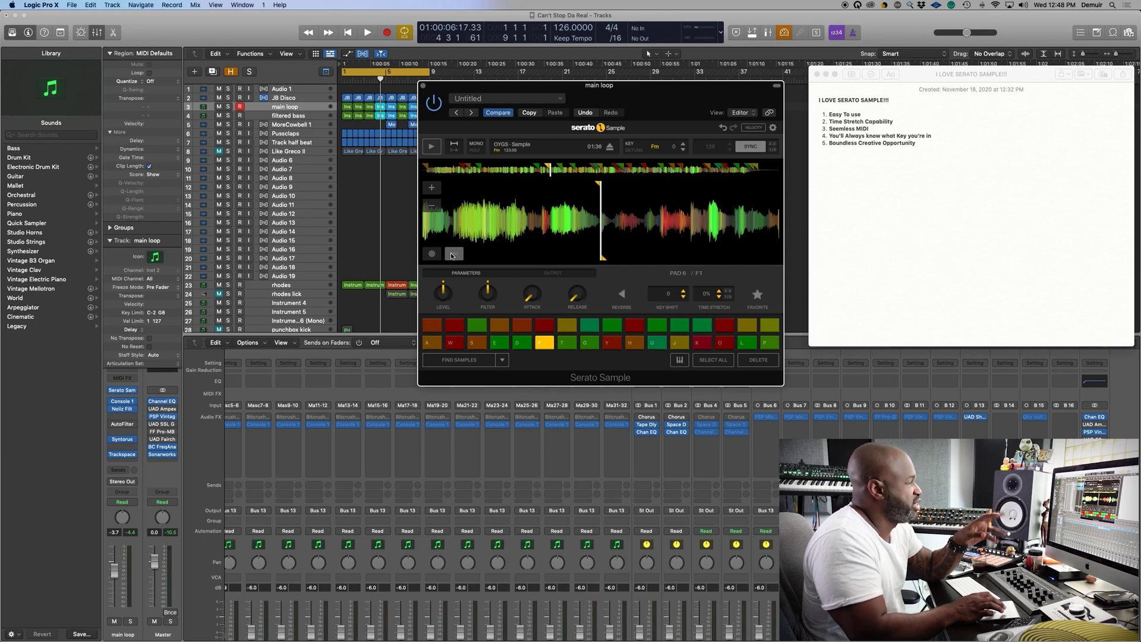
Show the slice markers, audition spots in the waveform and place a new chop point.
click(454, 255)
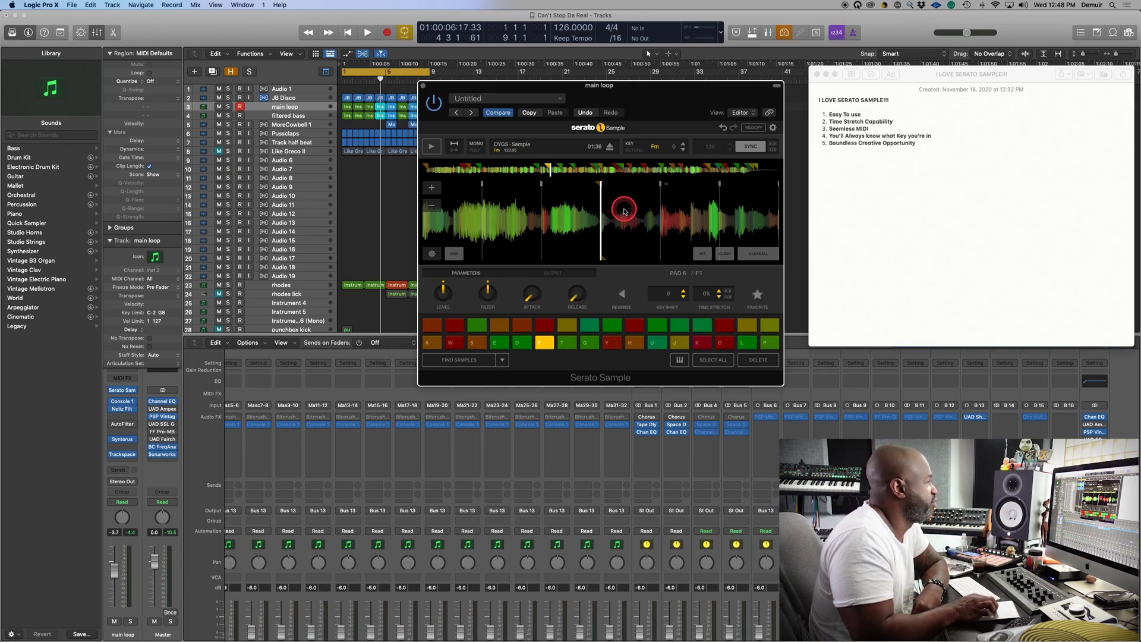
click(498, 205)
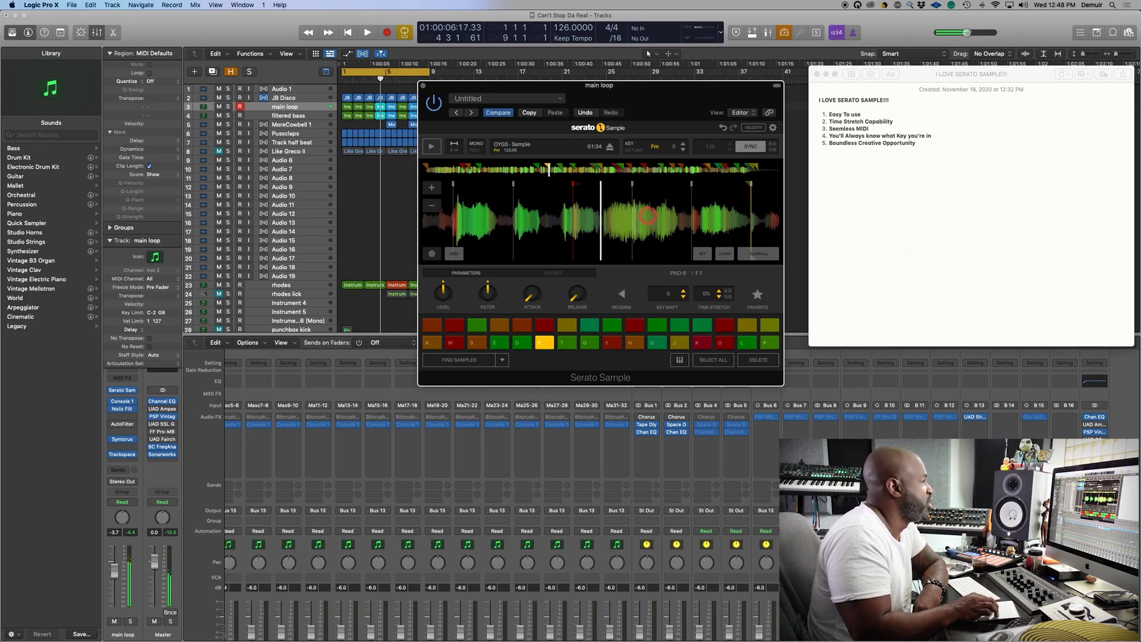
click(538, 201)
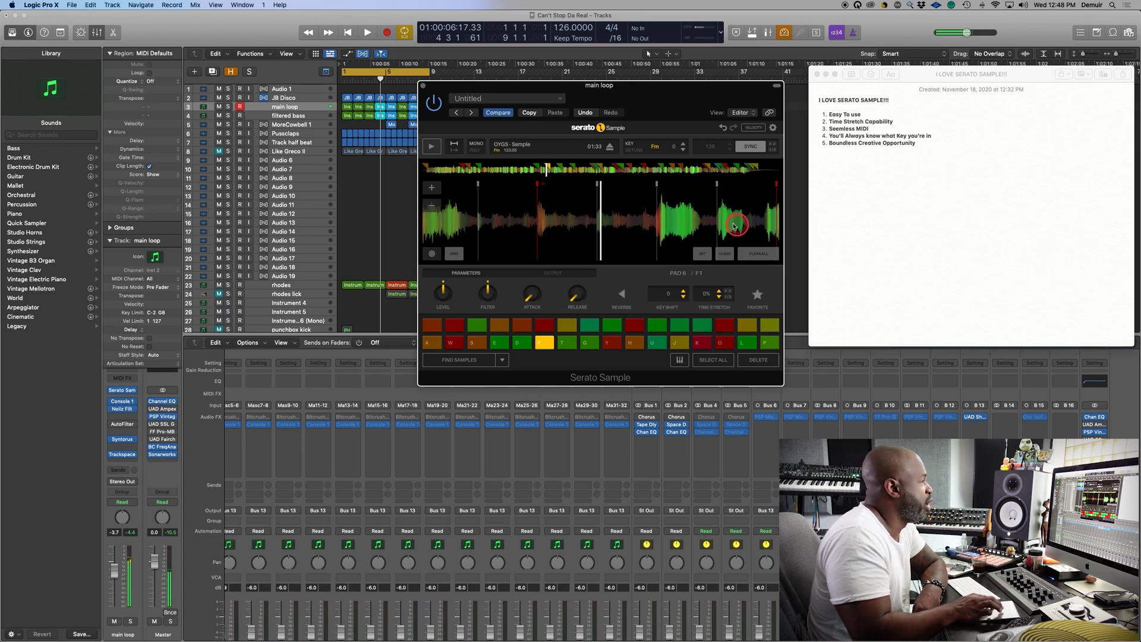
click(547, 212)
click(466, 198)
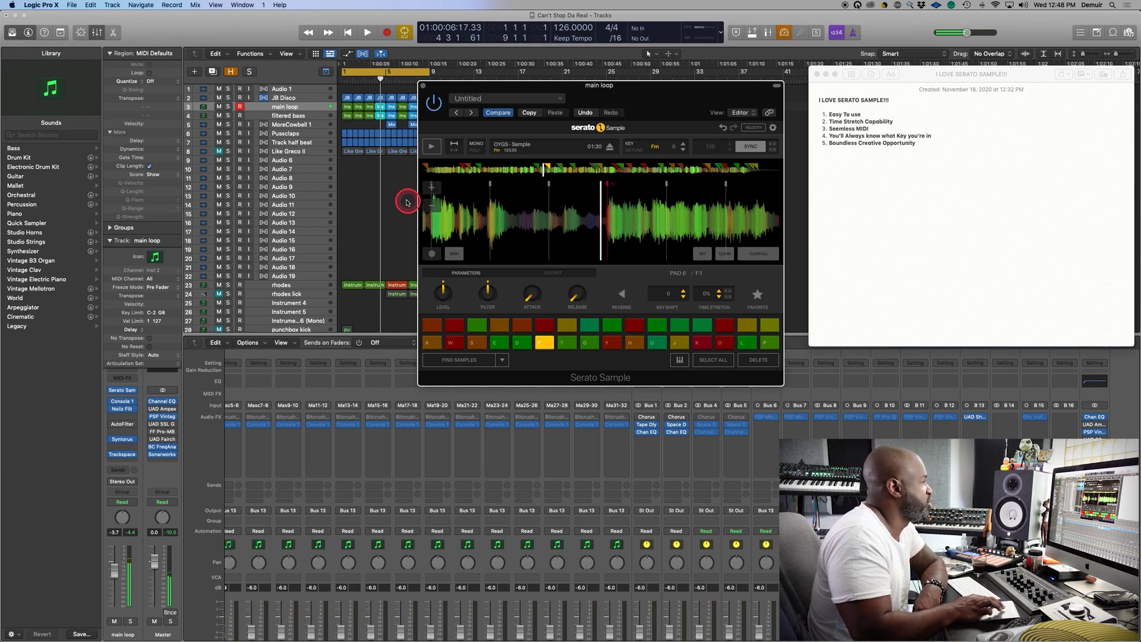
click(453, 202)
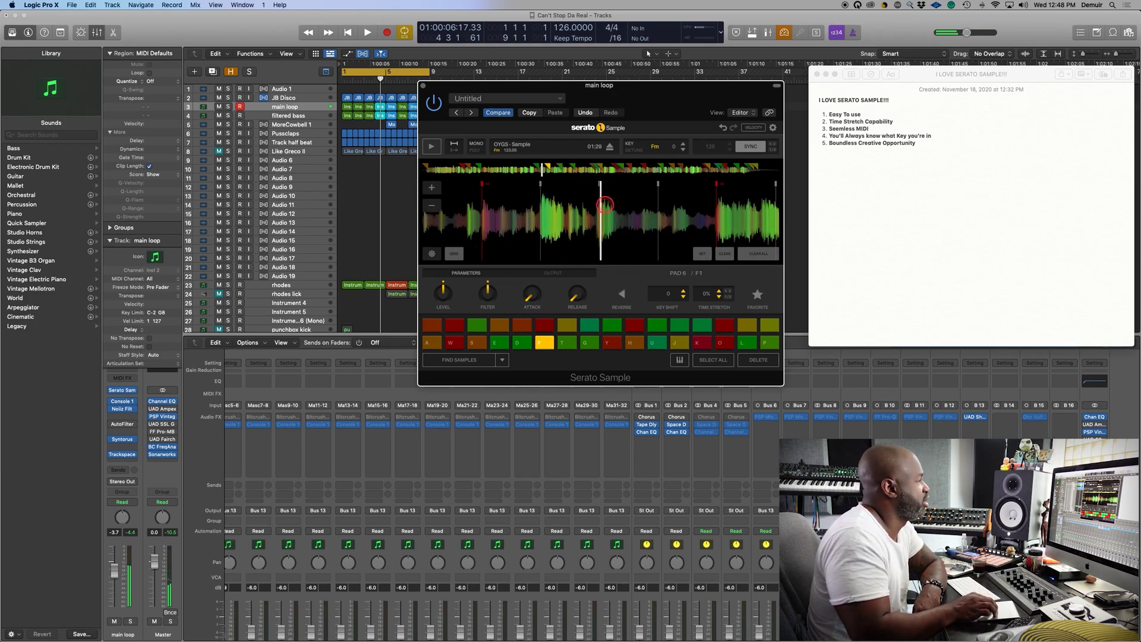
click(568, 184)
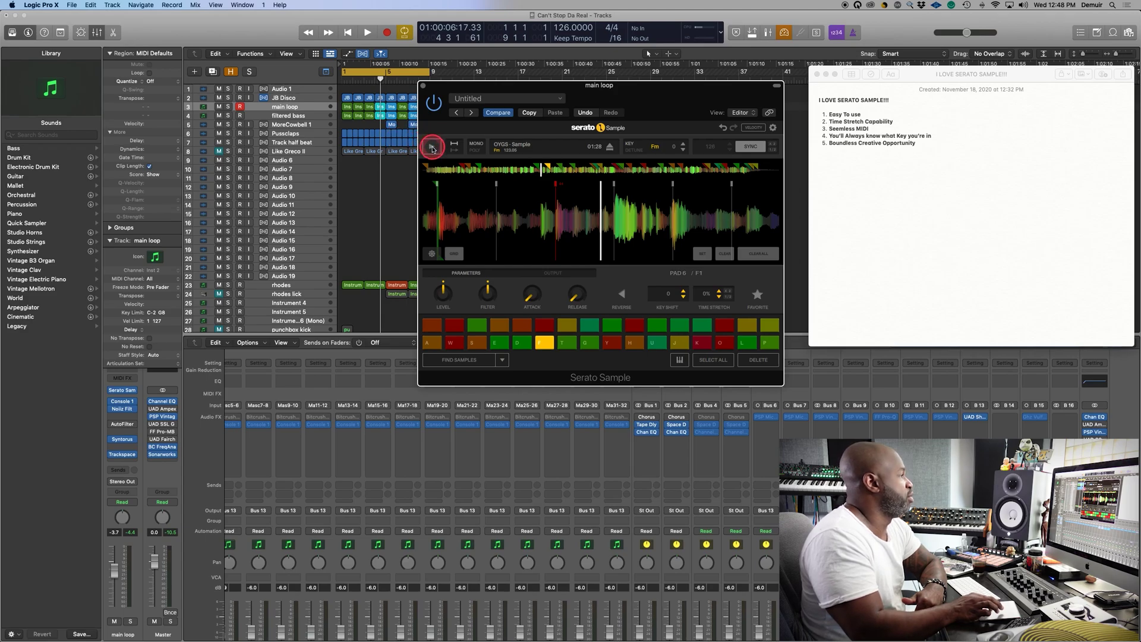
Play the arrangement with the main loop track soloed, then stop playback.
key(space)
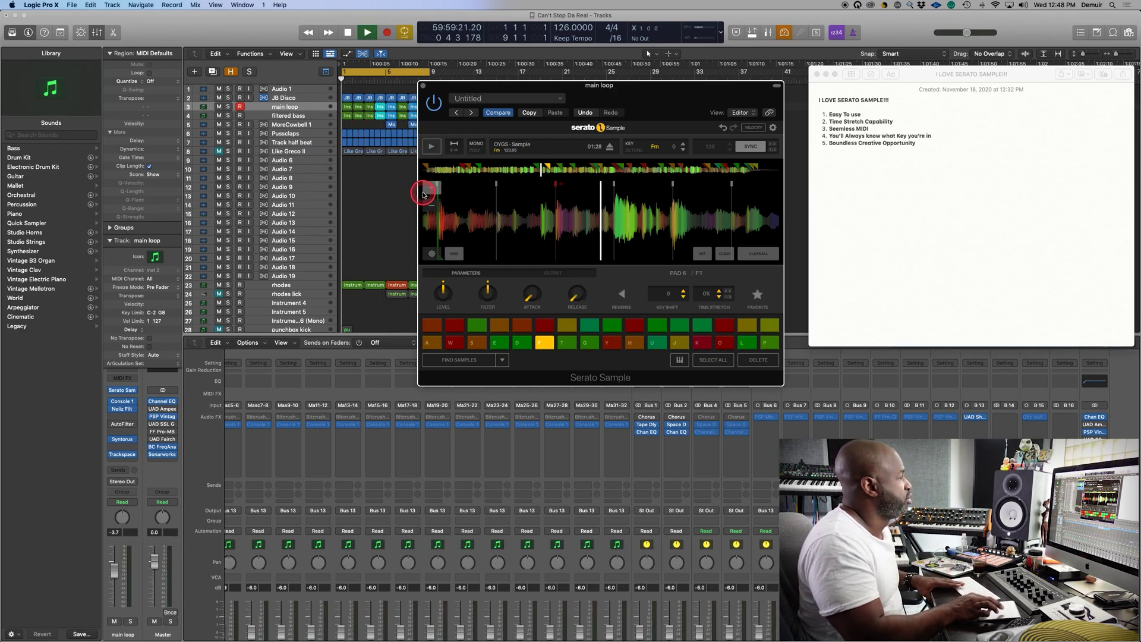
click(227, 106)
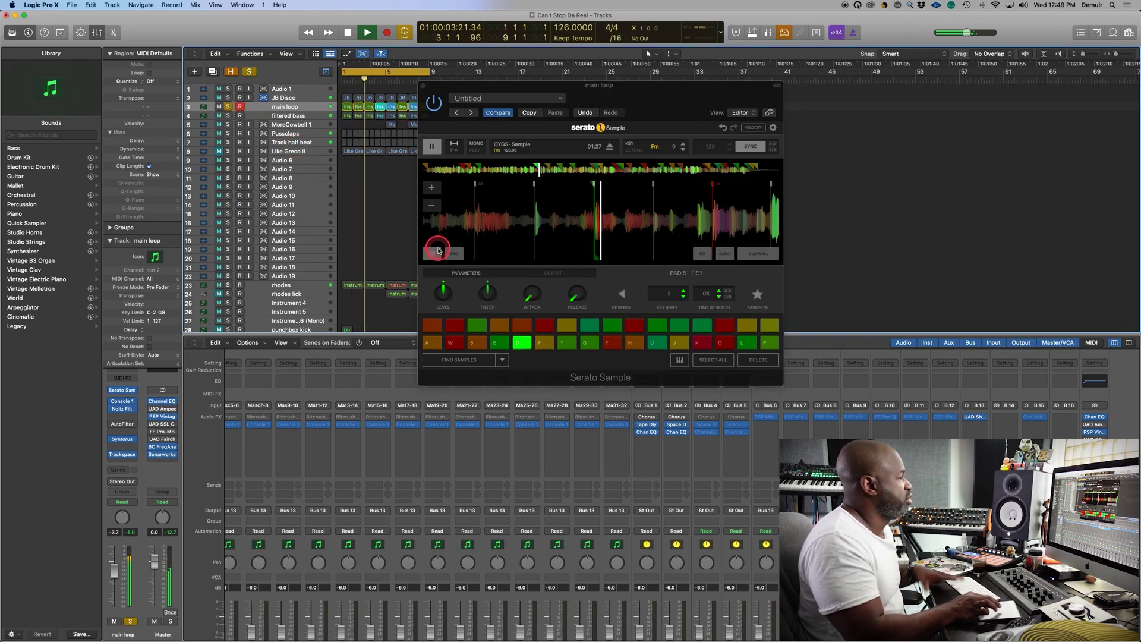
click(433, 253)
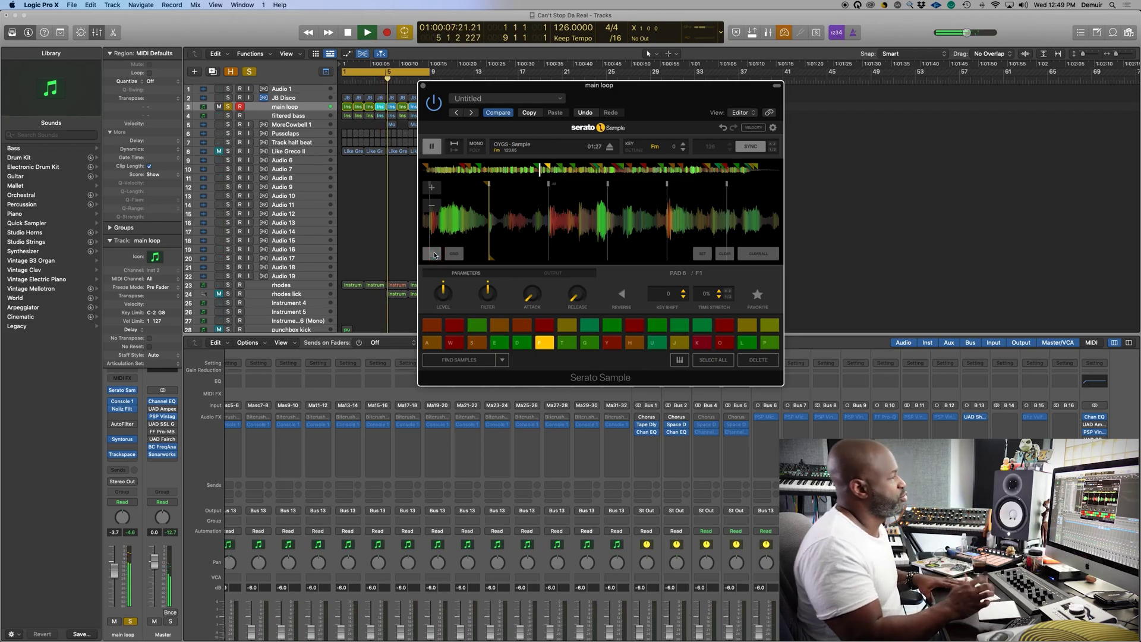
key(space)
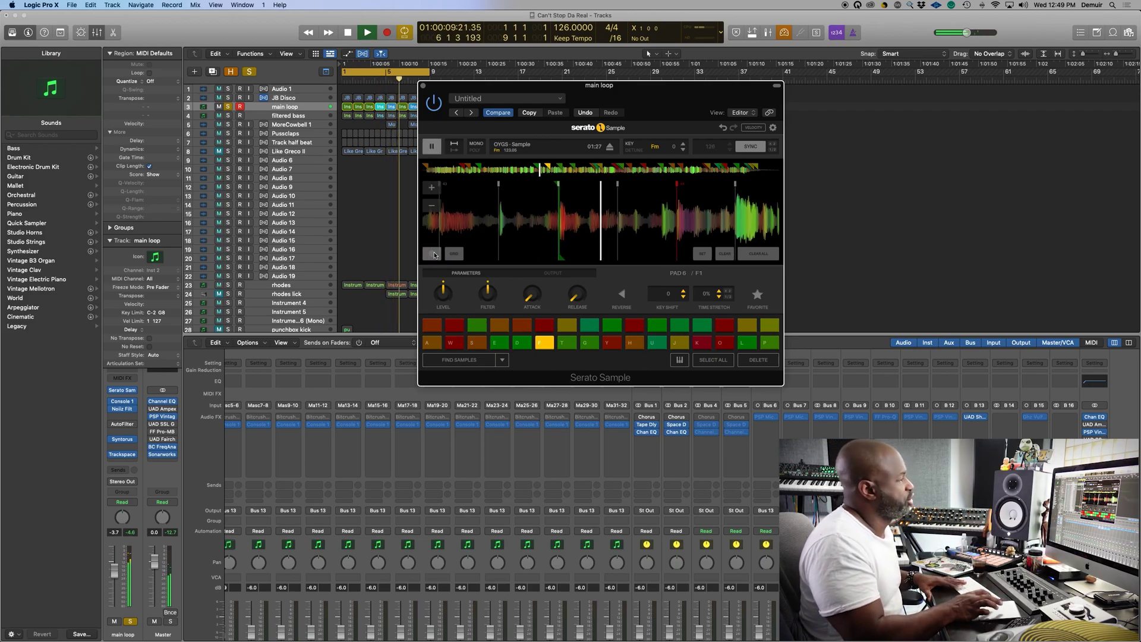
Bring the Notes window to the front with Mission Control.
click(538, 227)
click(637, 204)
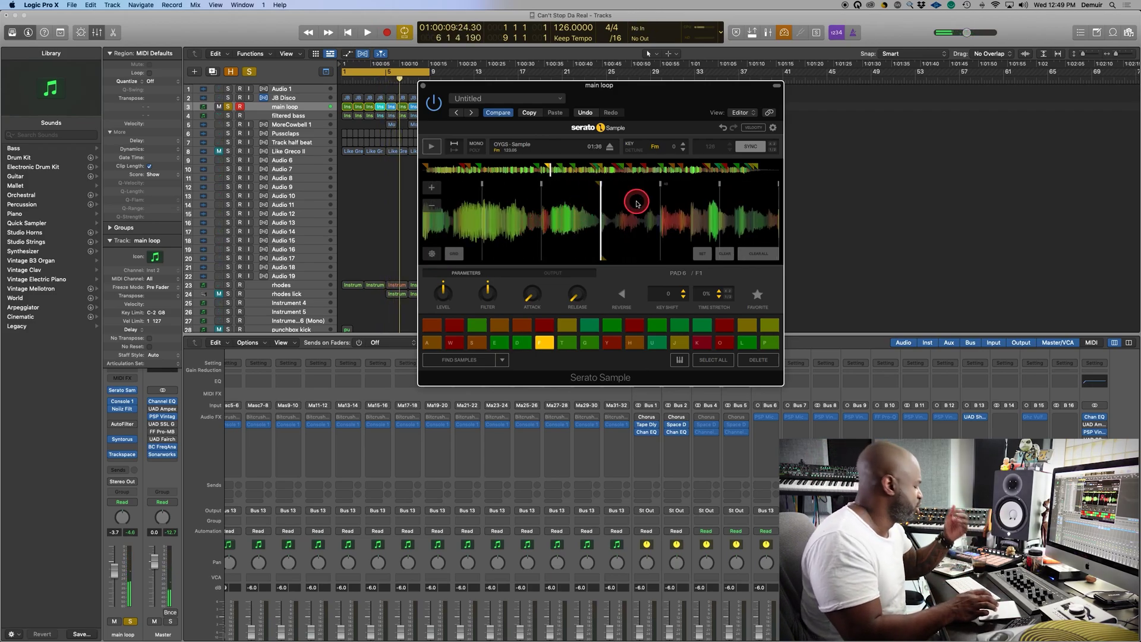
key(ctrl+Up)
click(993, 150)
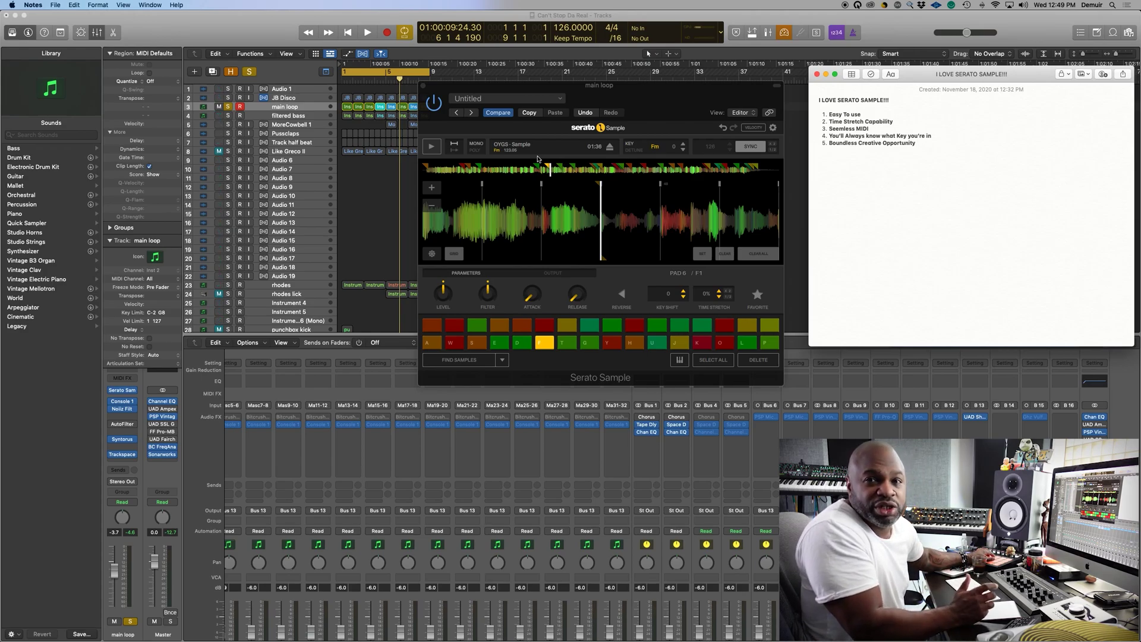
Trigger pad 7's chop and hide the waveform's slice-editing markers.
key(t)
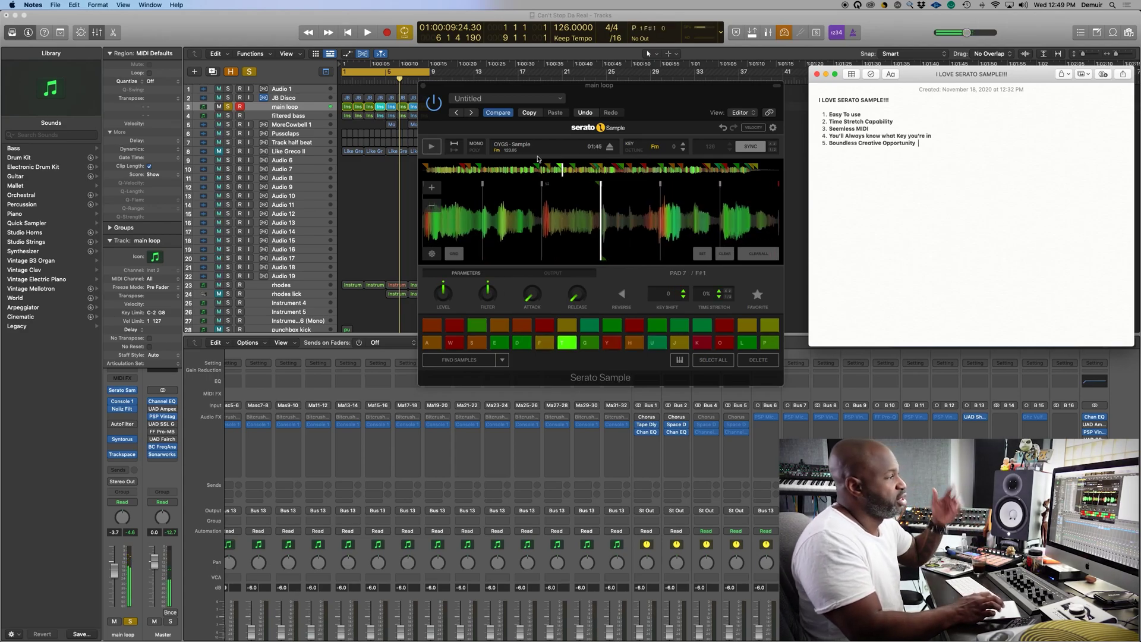
click(710, 163)
click(588, 198)
click(545, 186)
click(456, 255)
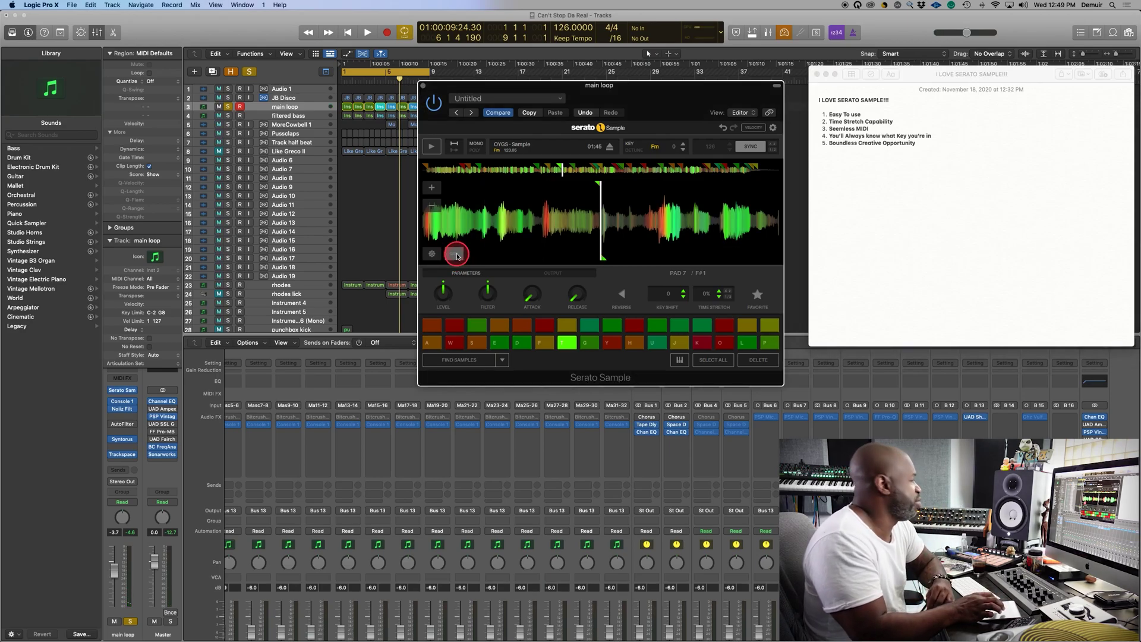
Keep the main loop track soloed and selected.
click(228, 106)
click(305, 112)
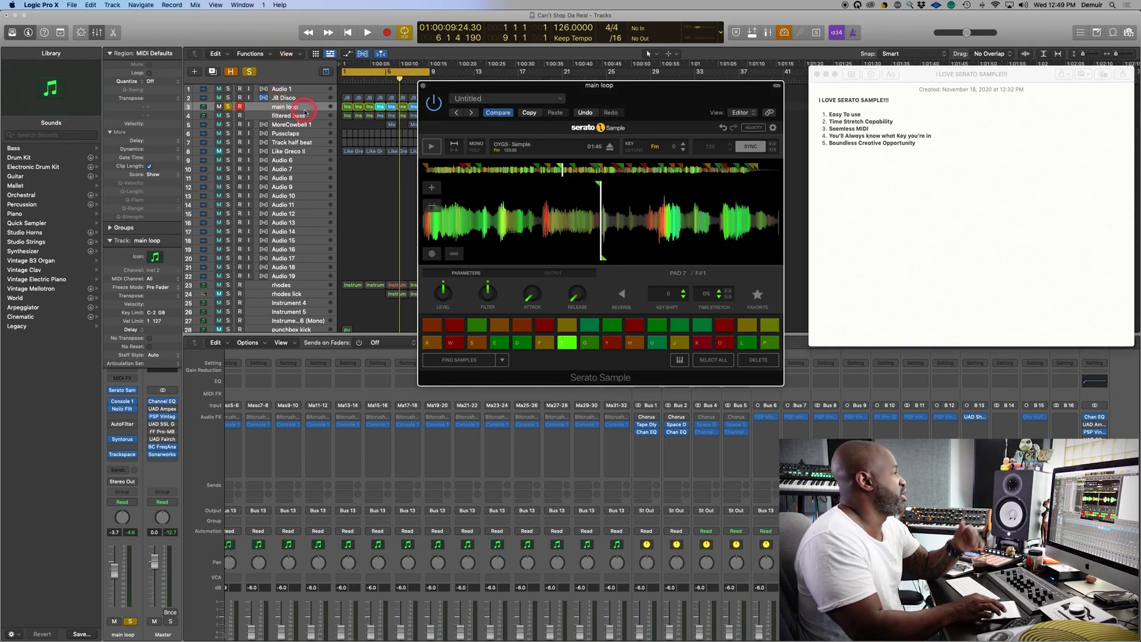
click(293, 109)
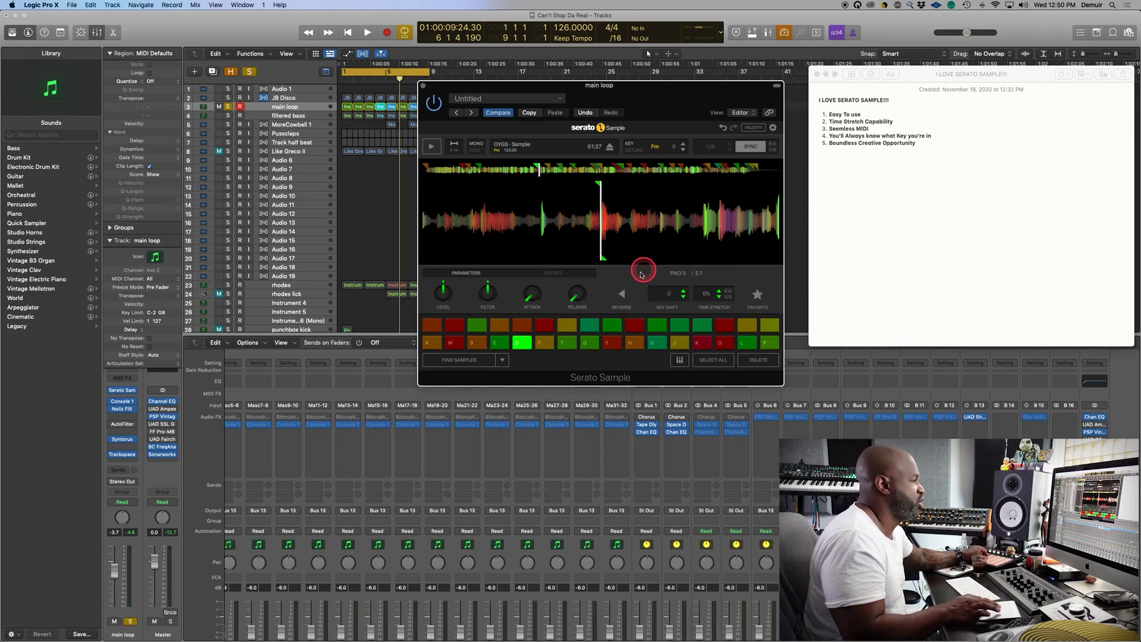
Select the Key Shift value and compare pad 10 with pad 5 pitched down 2 semitones.
click(666, 280)
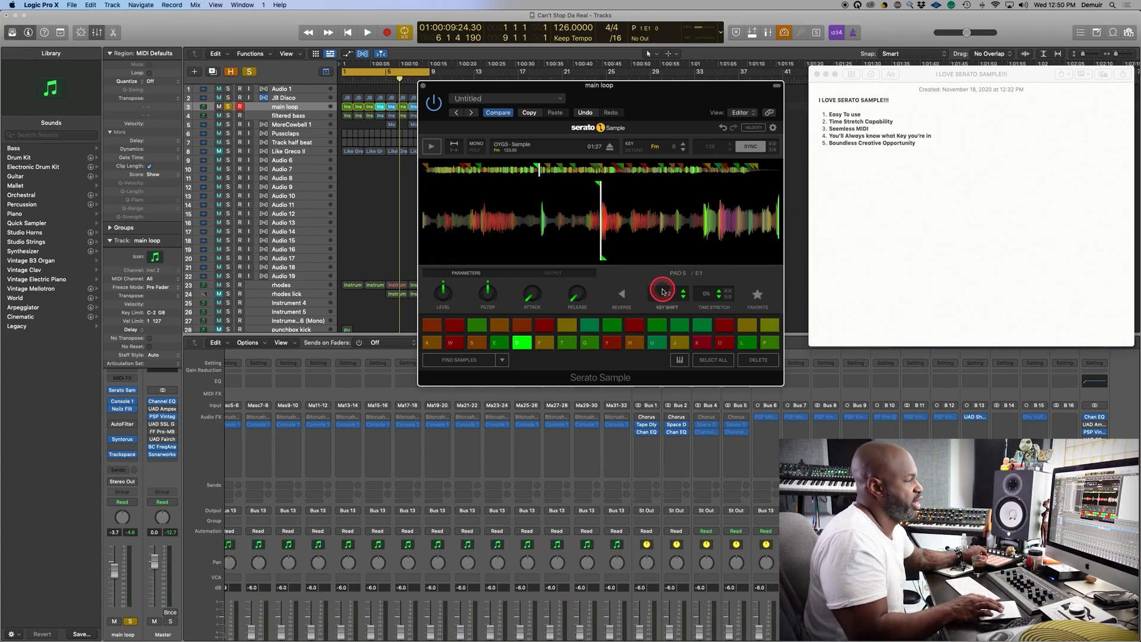
click(707, 299)
click(675, 290)
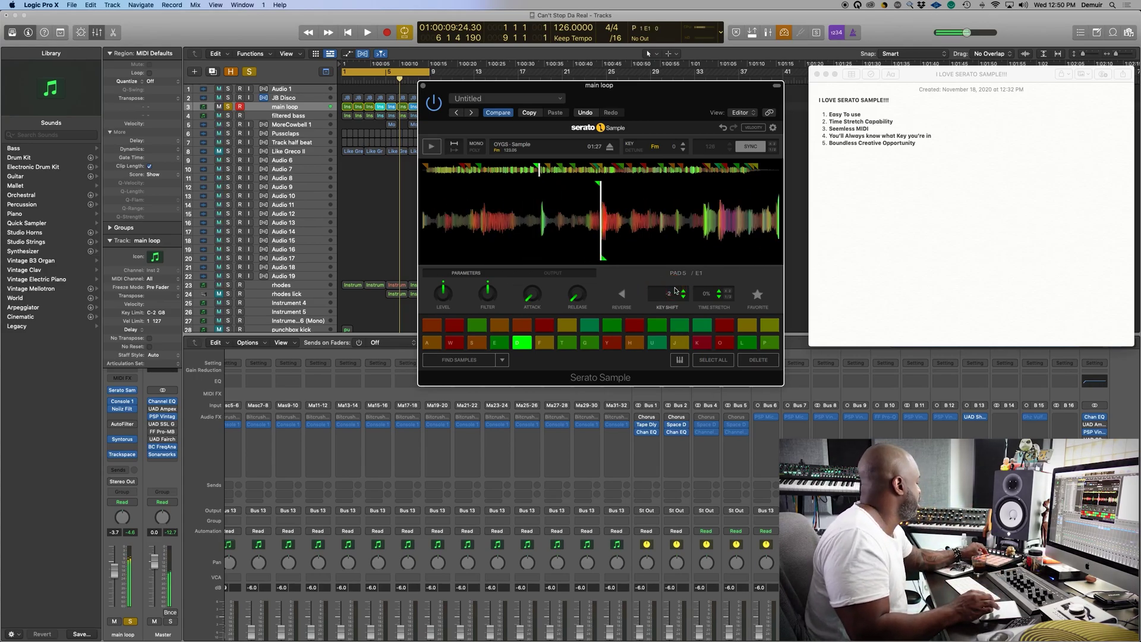
key(h)
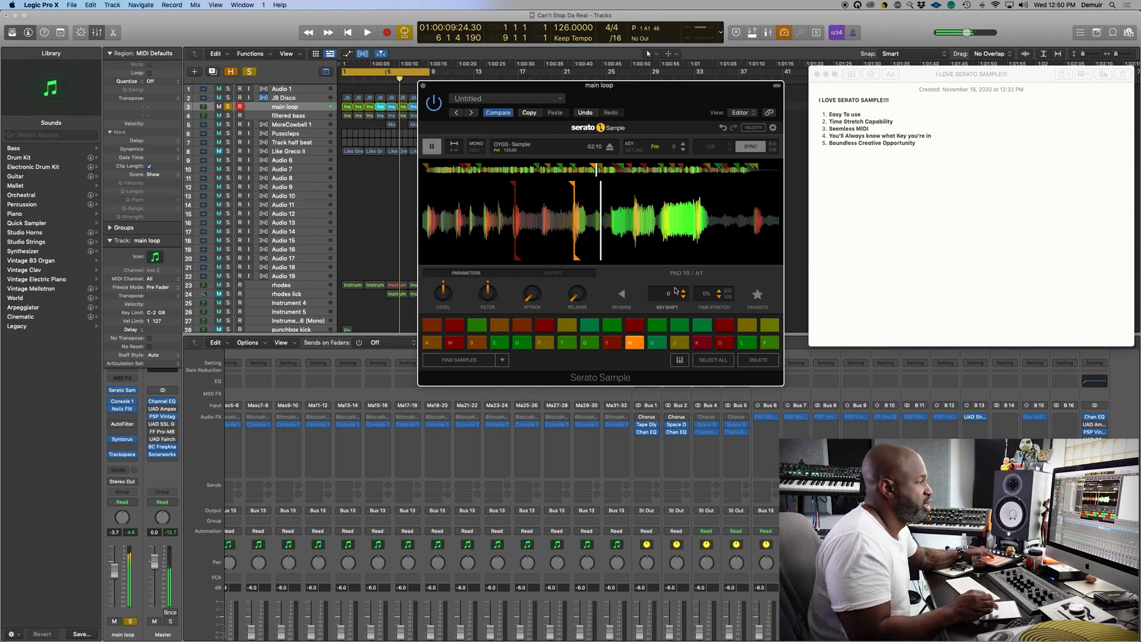
key(d)
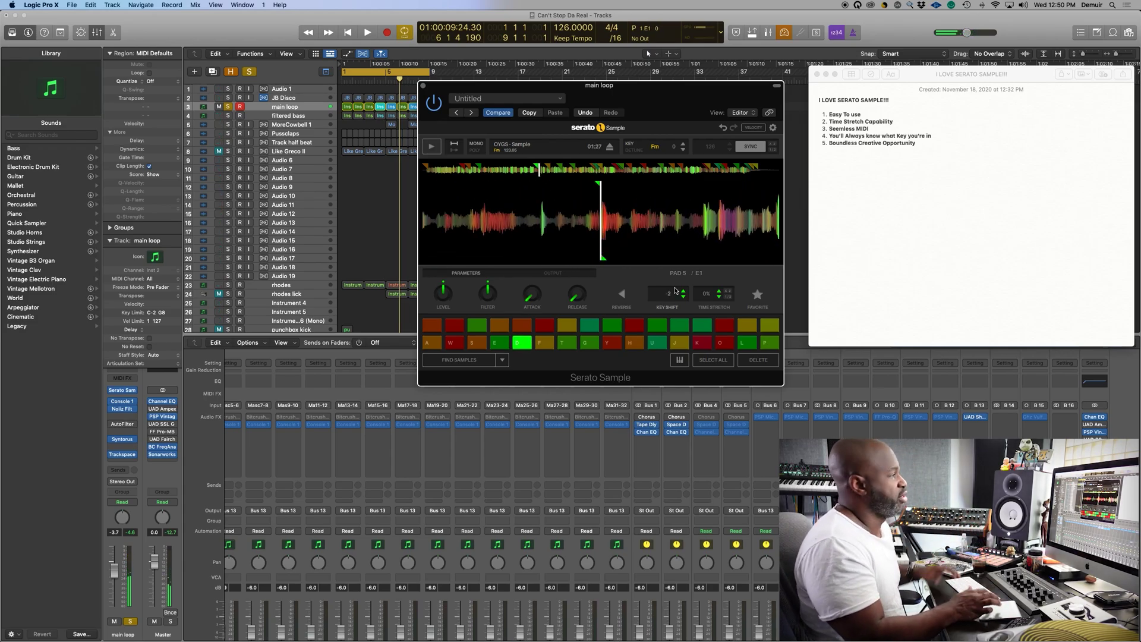
click(528, 279)
Play the arrangement, trigger the unshifted pad 6 chop, then stop playback.
key(space)
key(f)
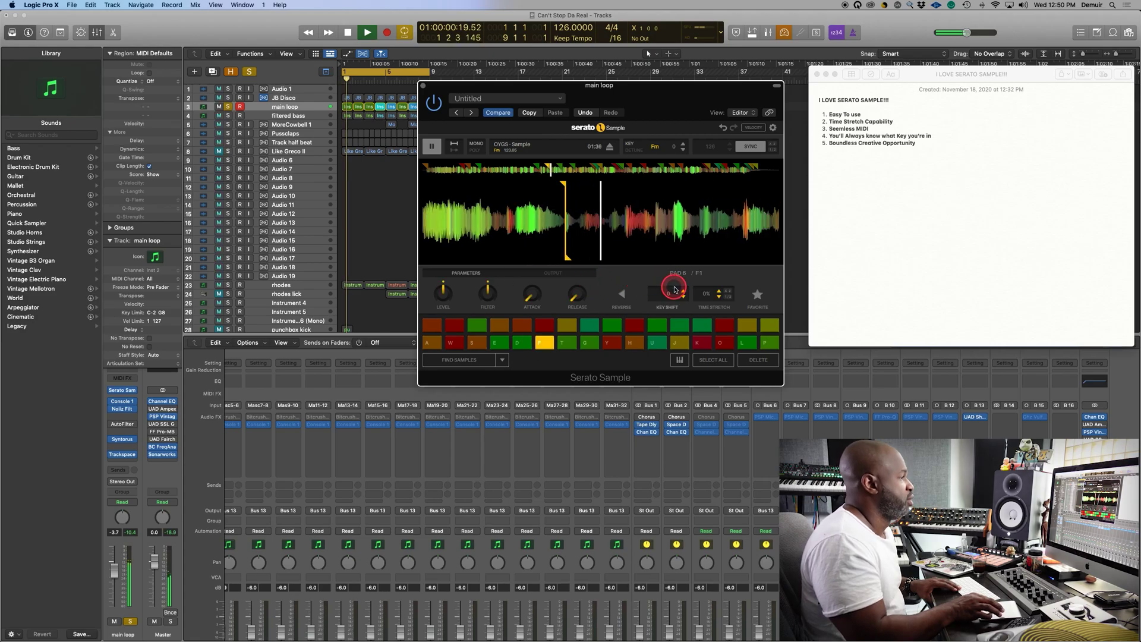
click(668, 295)
key(space)
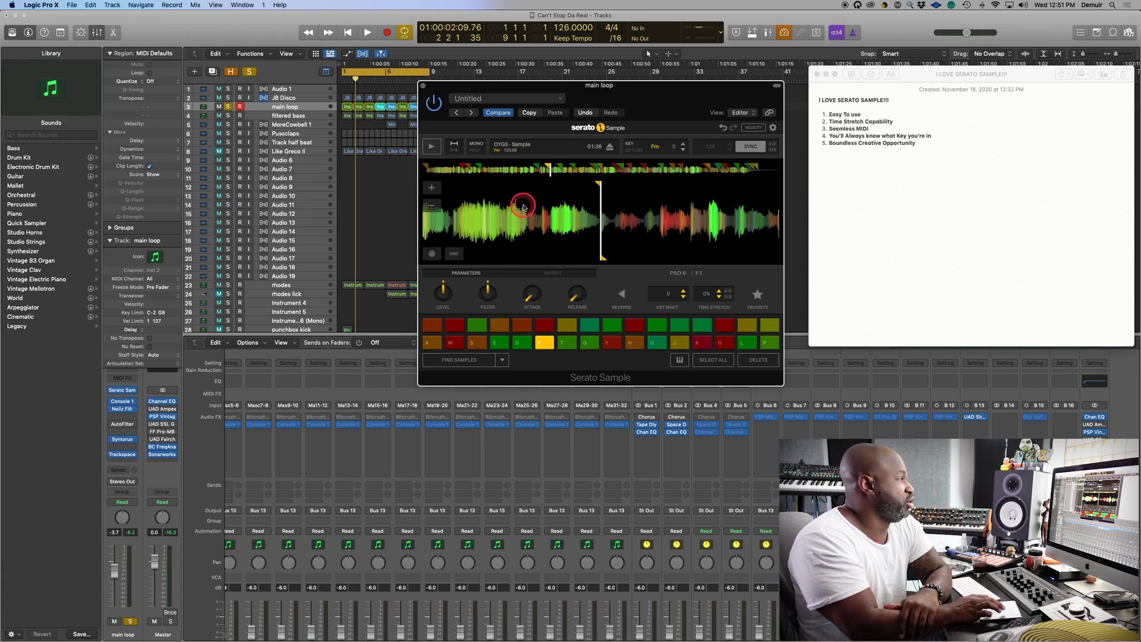
click(432, 187)
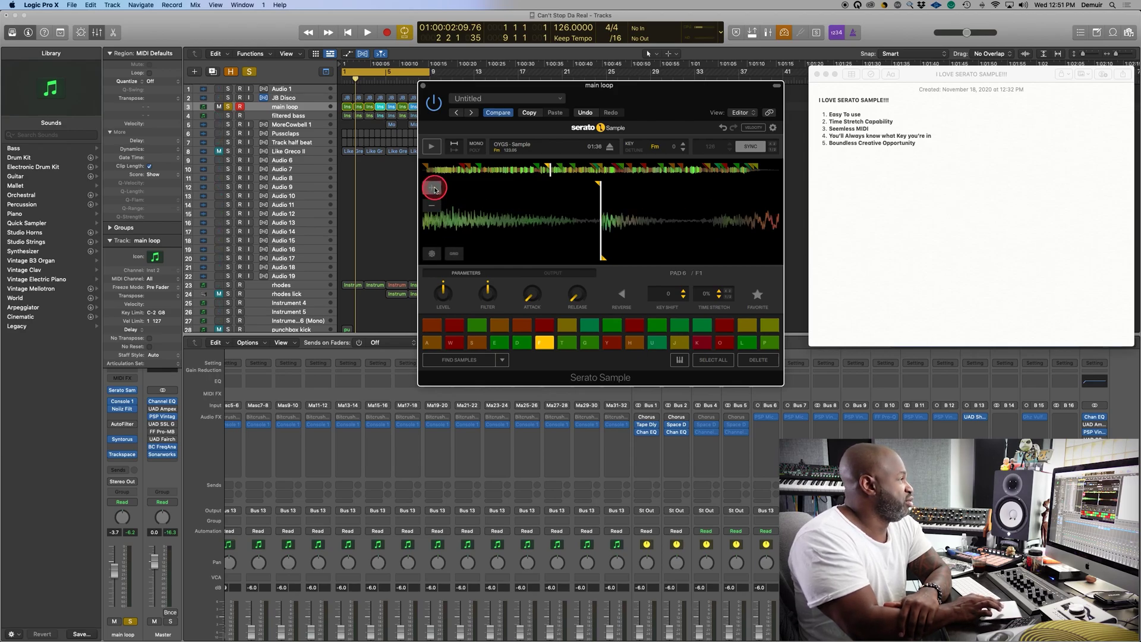
click(432, 208)
click(432, 208)
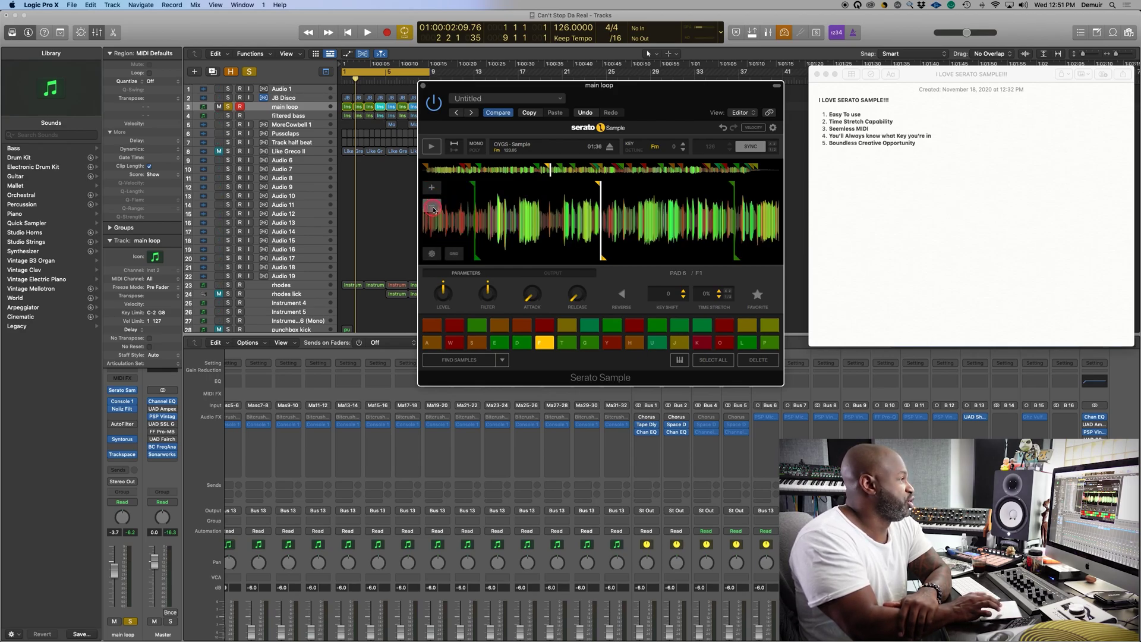